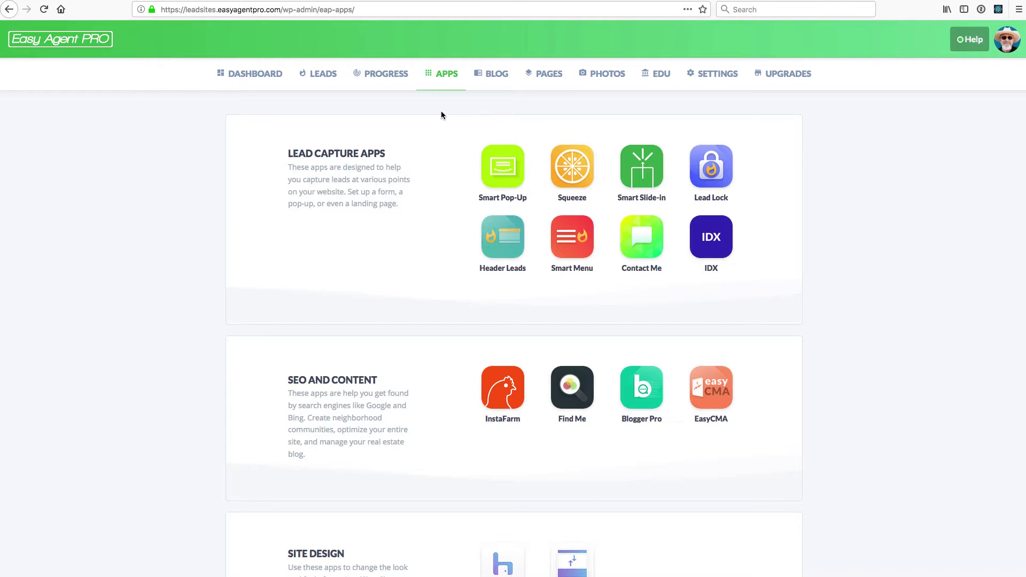
Glance at the blog posts list, then return to the apps page and scroll through the lead capture apps
click(496, 76)
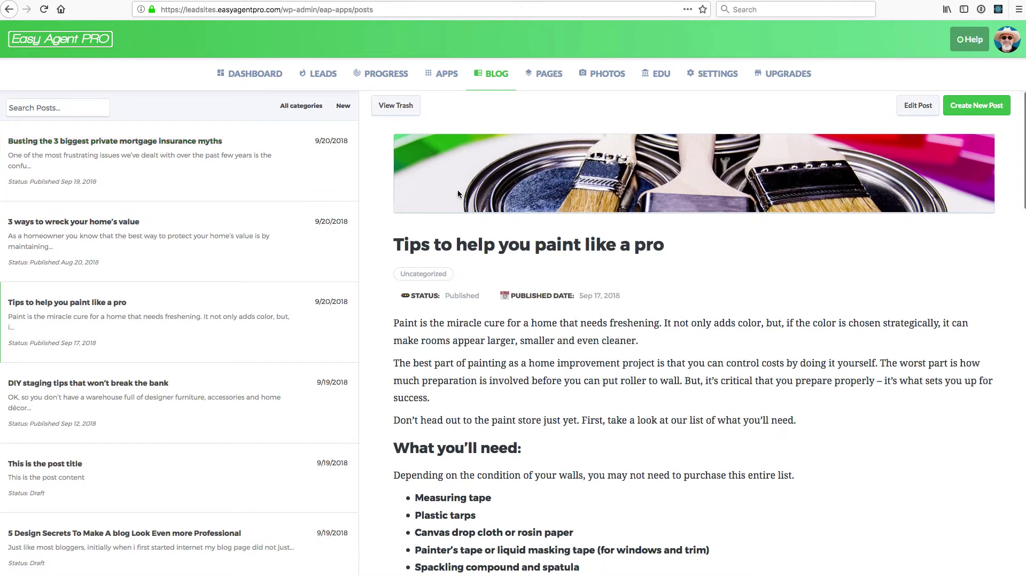
click(454, 73)
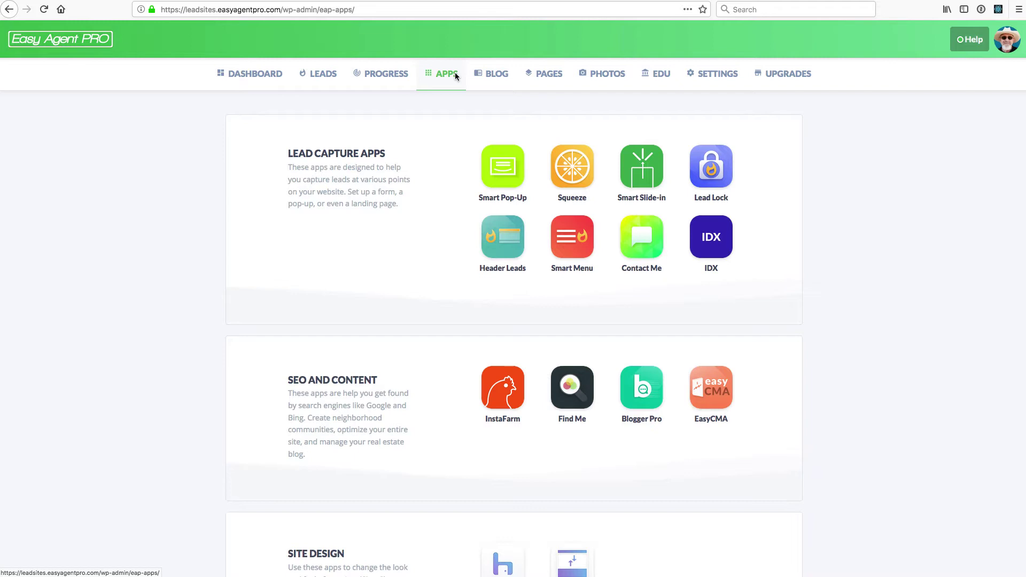
scroll(402, 171, down, 1)
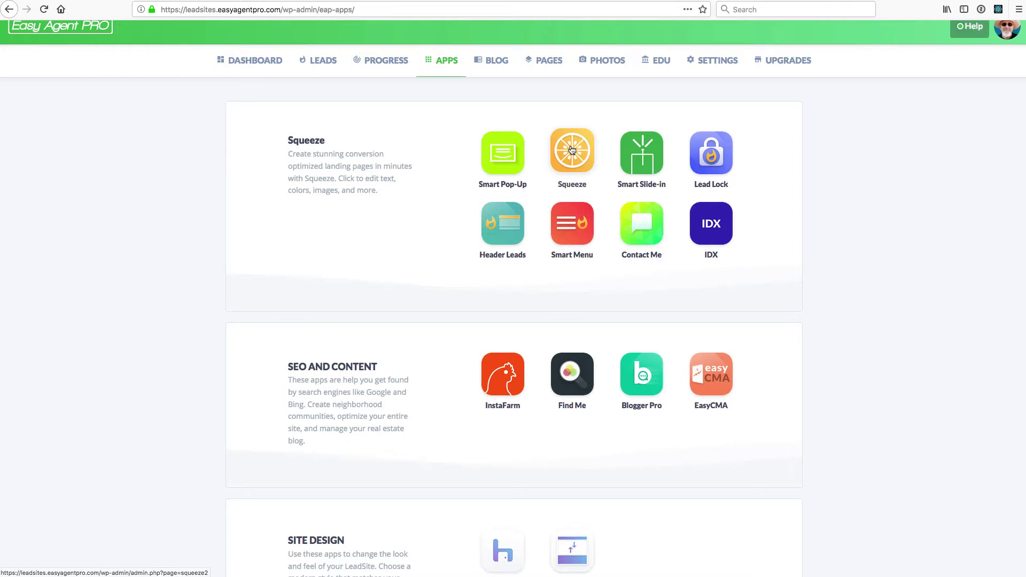
Visit the Help Center's Apps category (43 articles) from the help options, then return to the apps tab
click(970, 26)
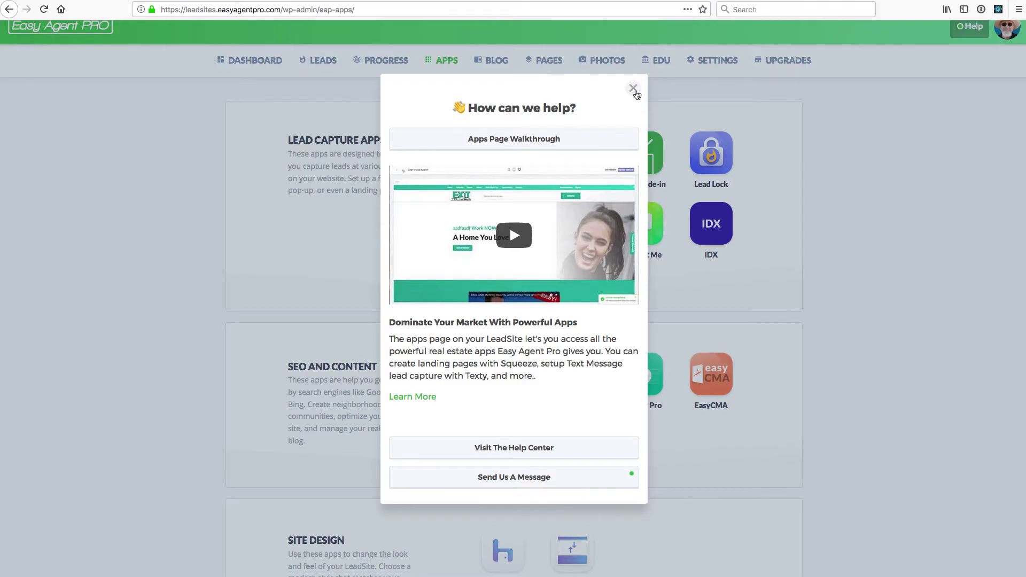
click(634, 90)
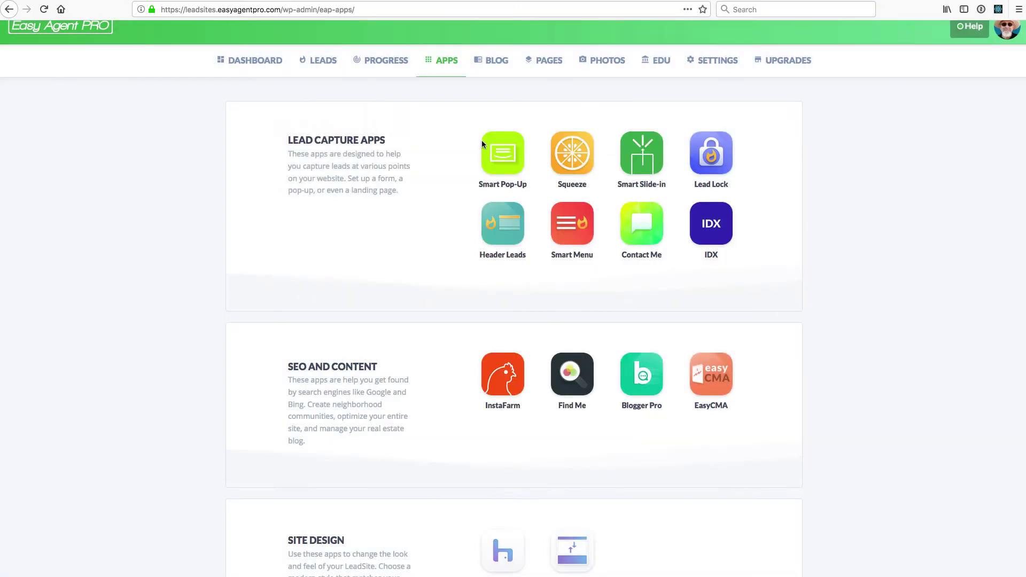
Scroll the apps page, view the blog posts list, and come back to the apps
scroll(442, 158, down, 2)
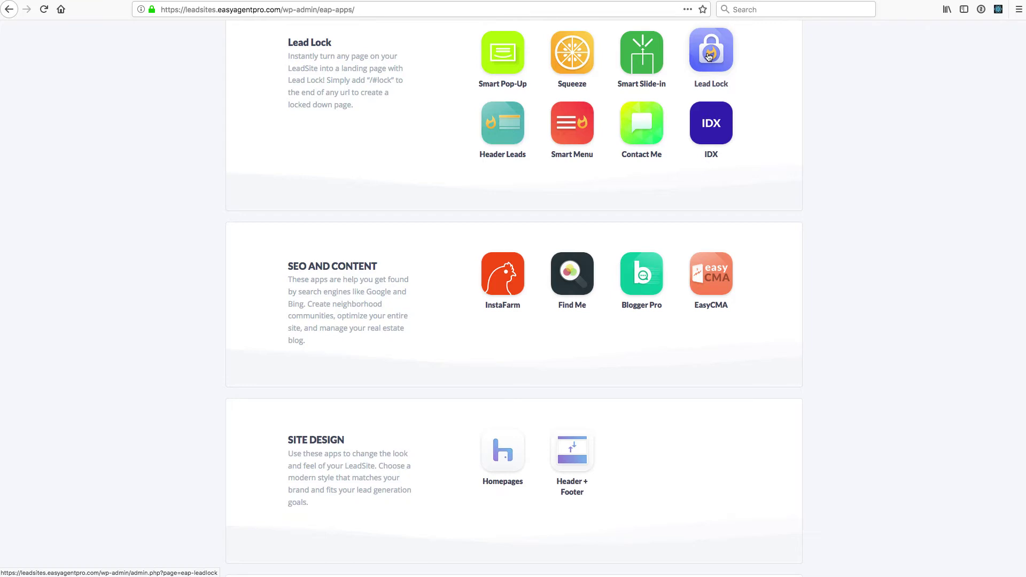
scroll(709, 57, up, 3)
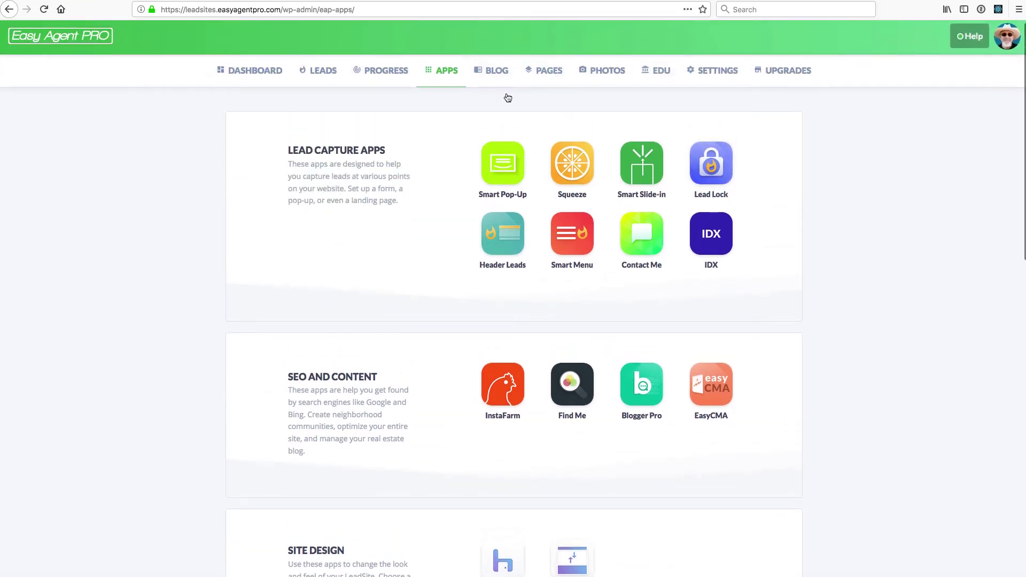
click(503, 77)
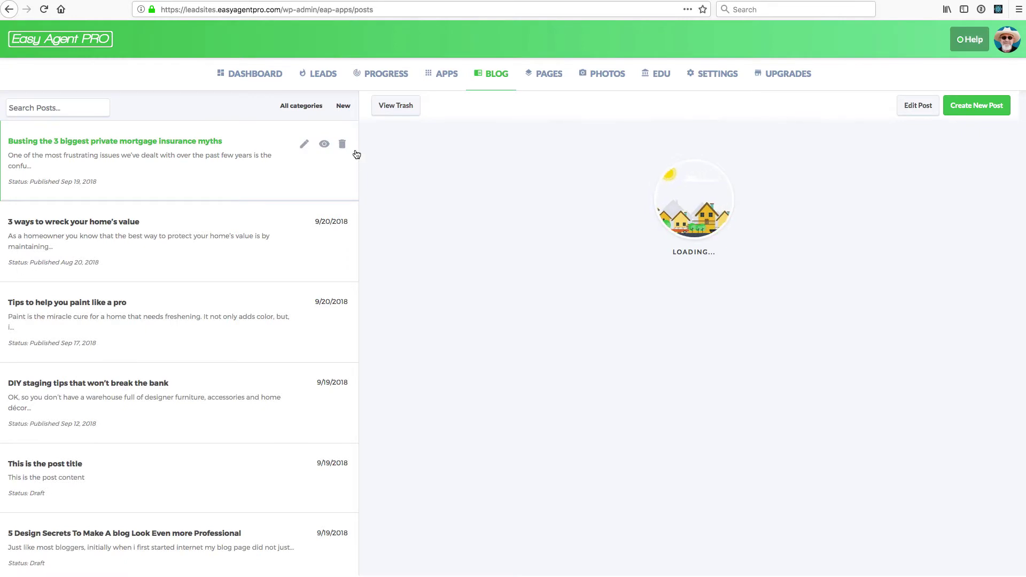
click(441, 80)
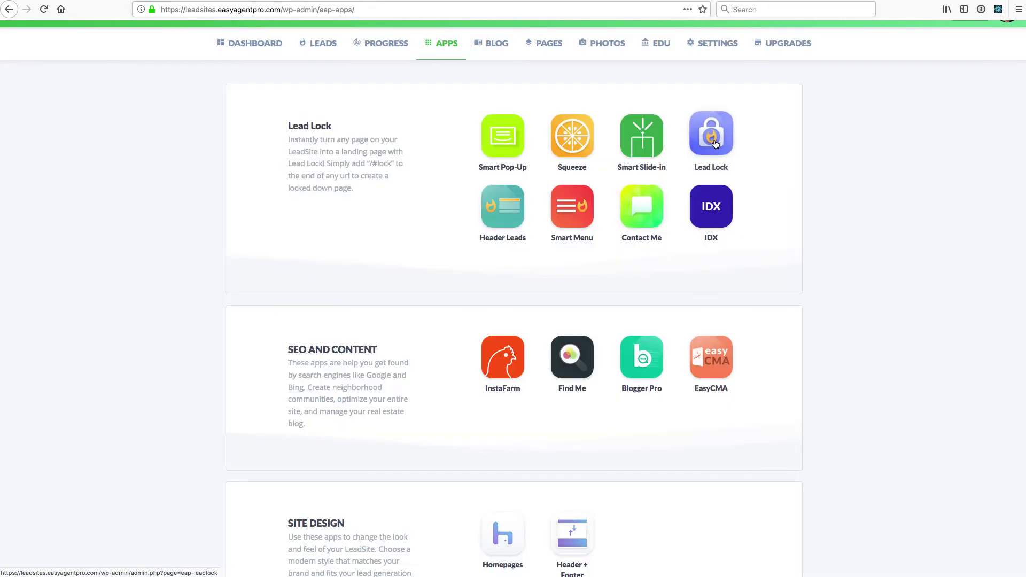
Open EasyCMA briefly, then return and scroll down to the Promotion apps like Social Share
scroll(654, 216, down, 1)
scroll(655, 216, down, 2)
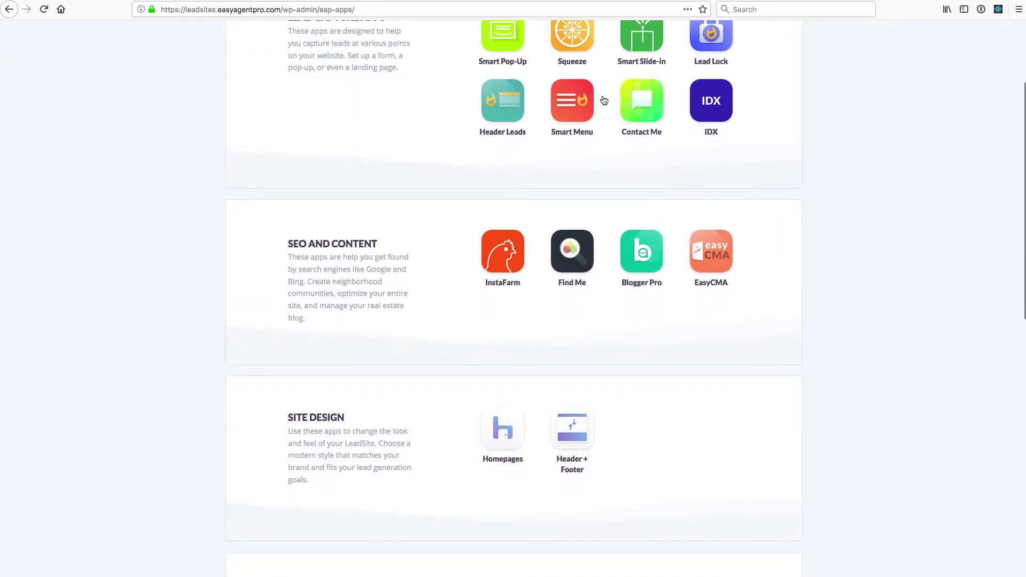
scroll(692, 191, down, 1)
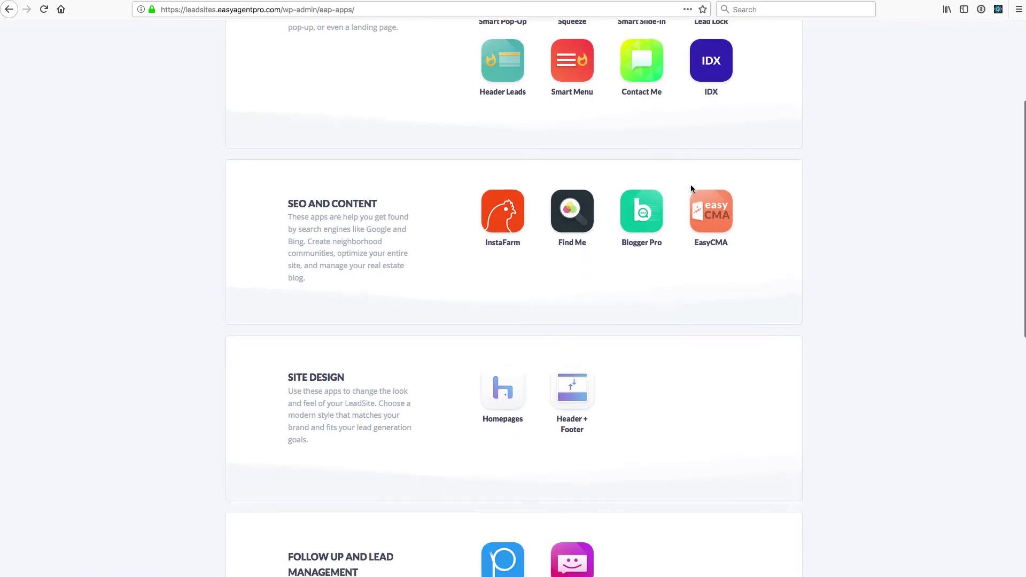
click(707, 216)
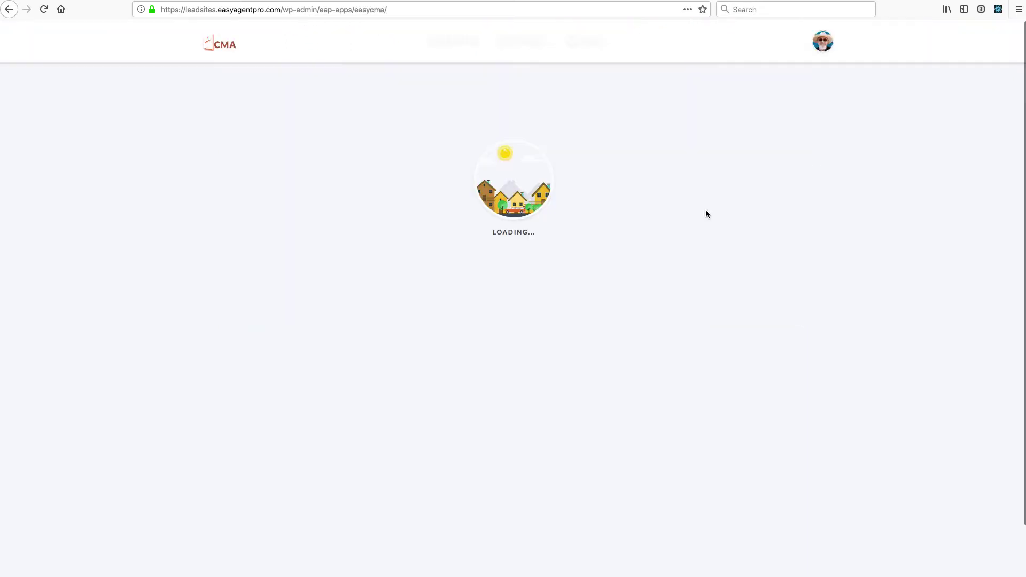
click(797, 36)
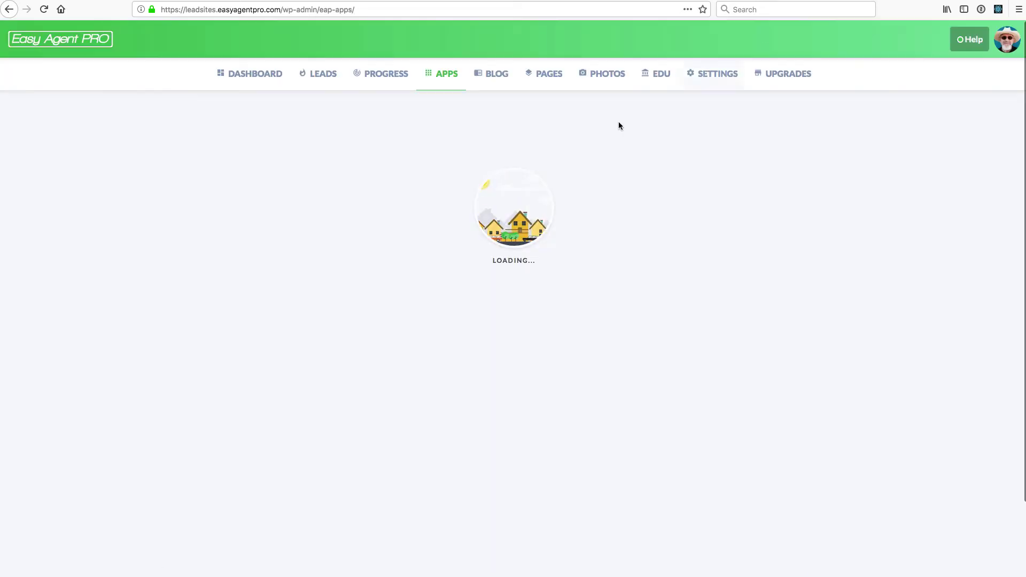
scroll(511, 199, down, 3)
scroll(513, 229, down, 3)
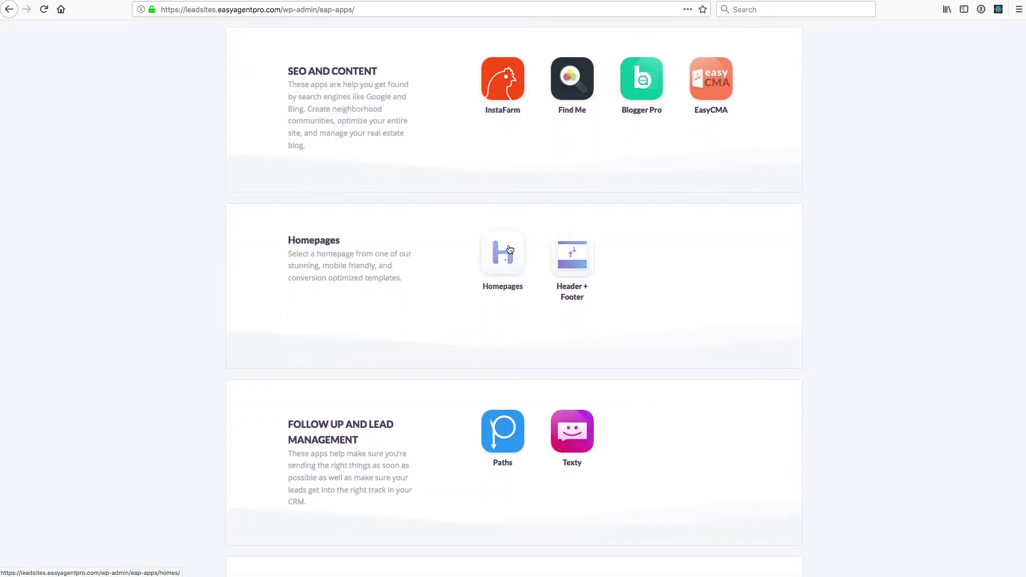
scroll(512, 254, down, 1)
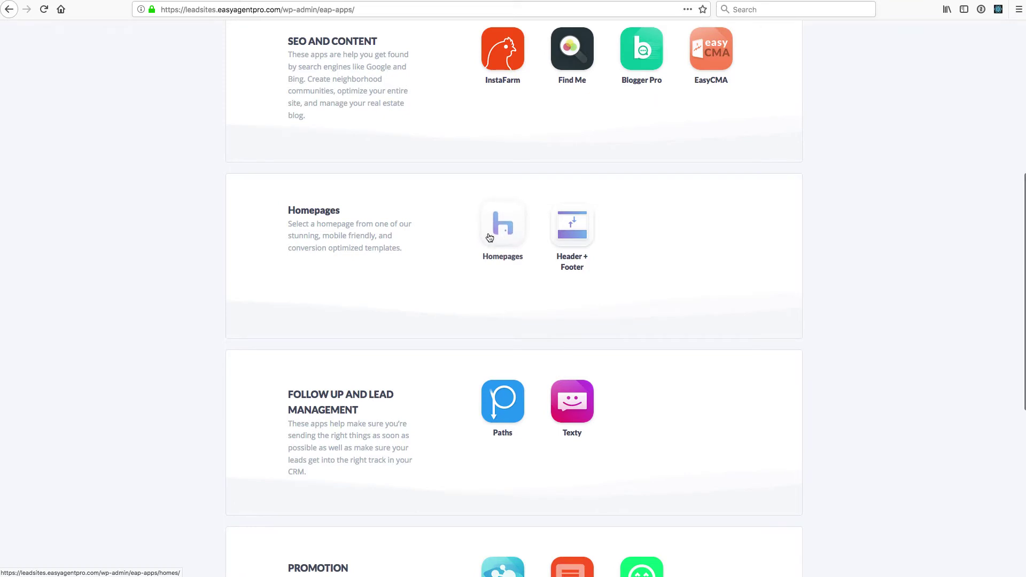
scroll(489, 235, down, 5)
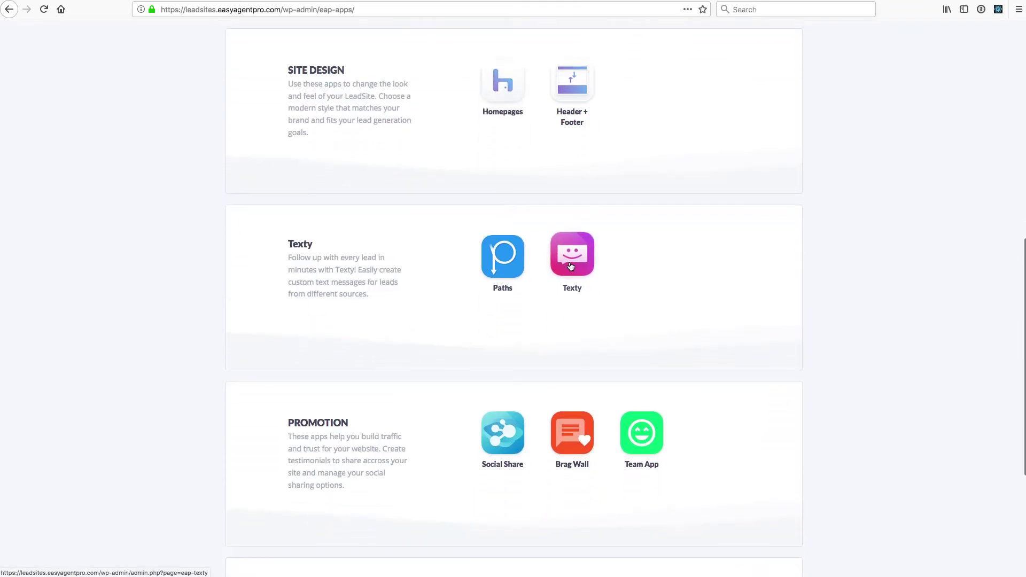
In the Texty app, add a new code by entering testing123 and claiming it
click(571, 263)
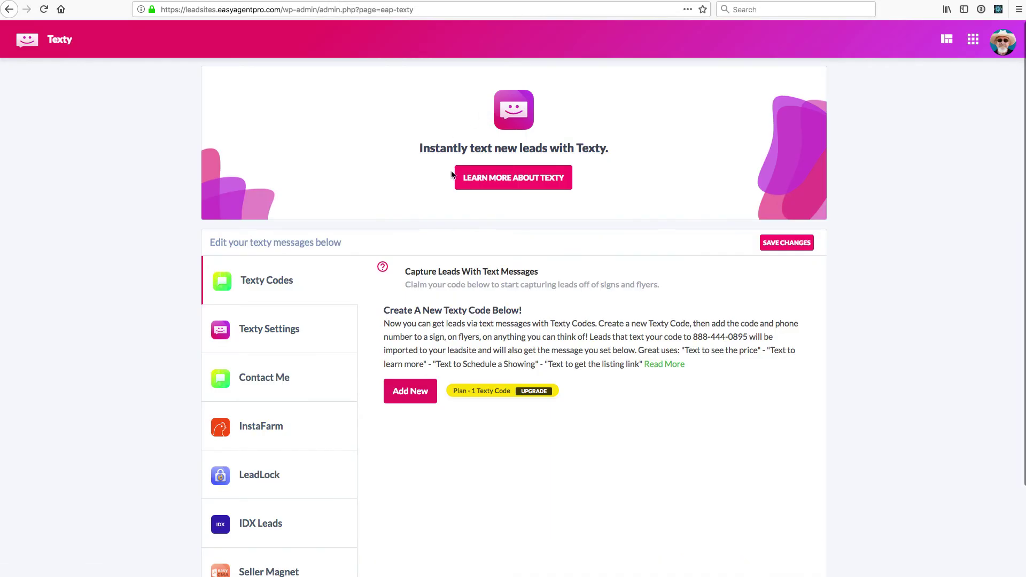
click(413, 391)
click(468, 433)
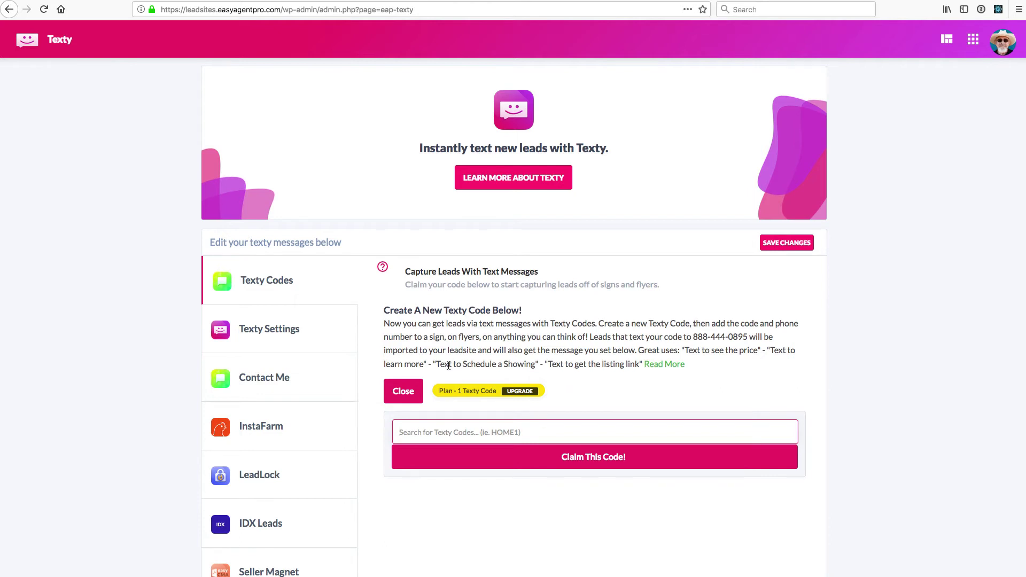
click(482, 392)
click(481, 432)
text(testing123)
click(509, 458)
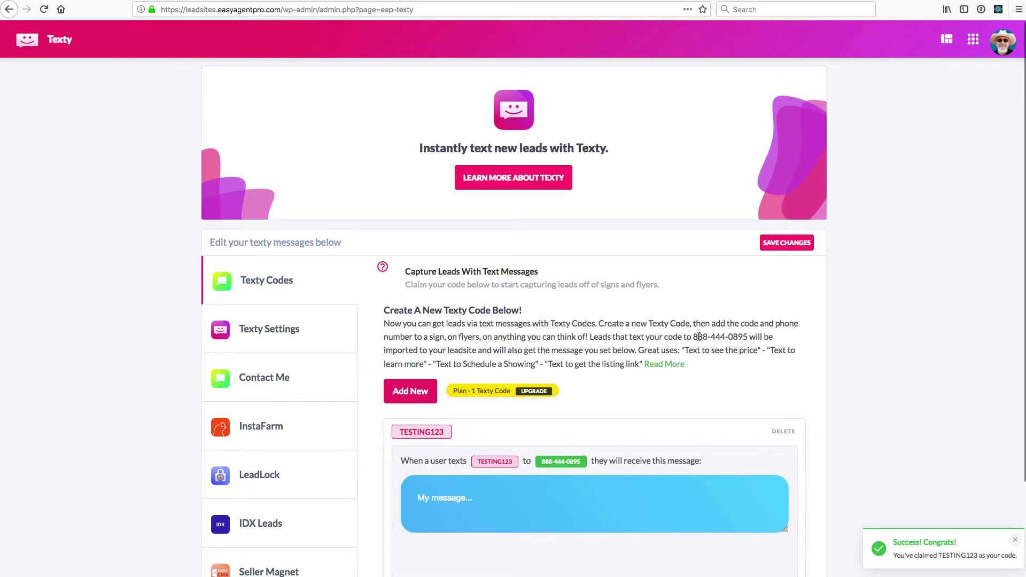
Start editing the code's reply message, highlighting the example phrase 'Text to get the listing'
double_click(721, 337)
click(630, 383)
click(480, 501)
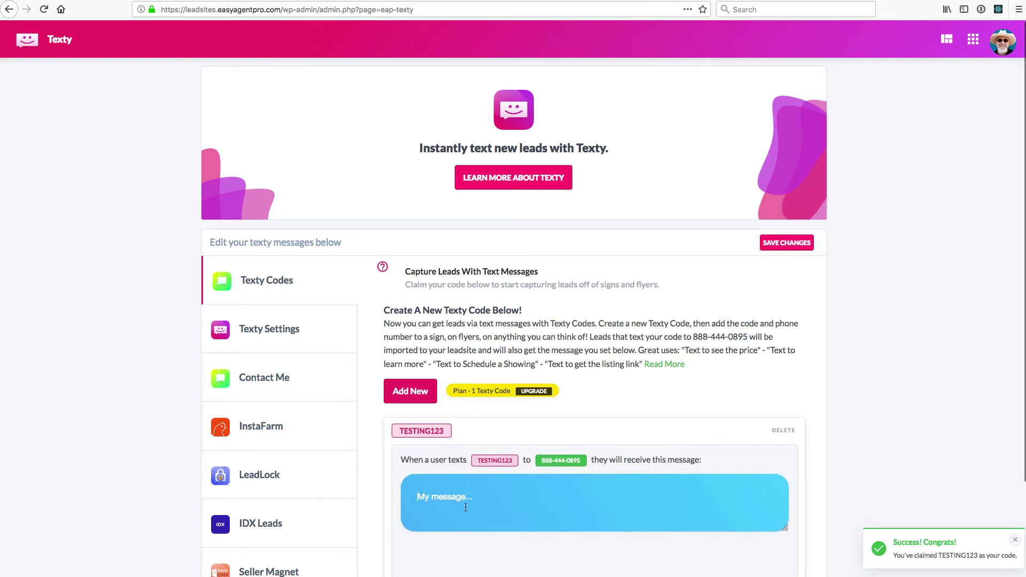
click(505, 500)
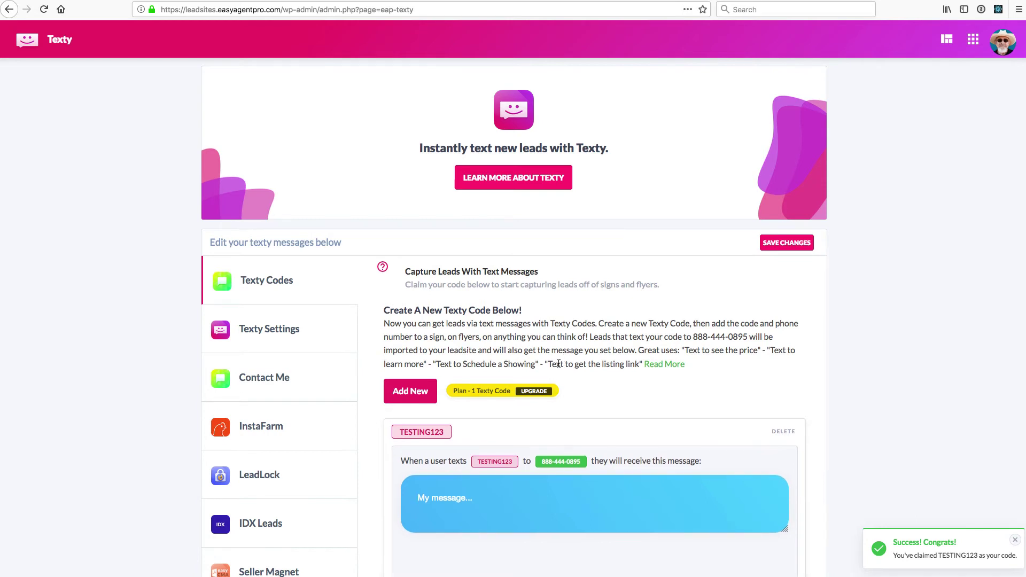
drag(558, 364, 608, 362)
click(490, 510)
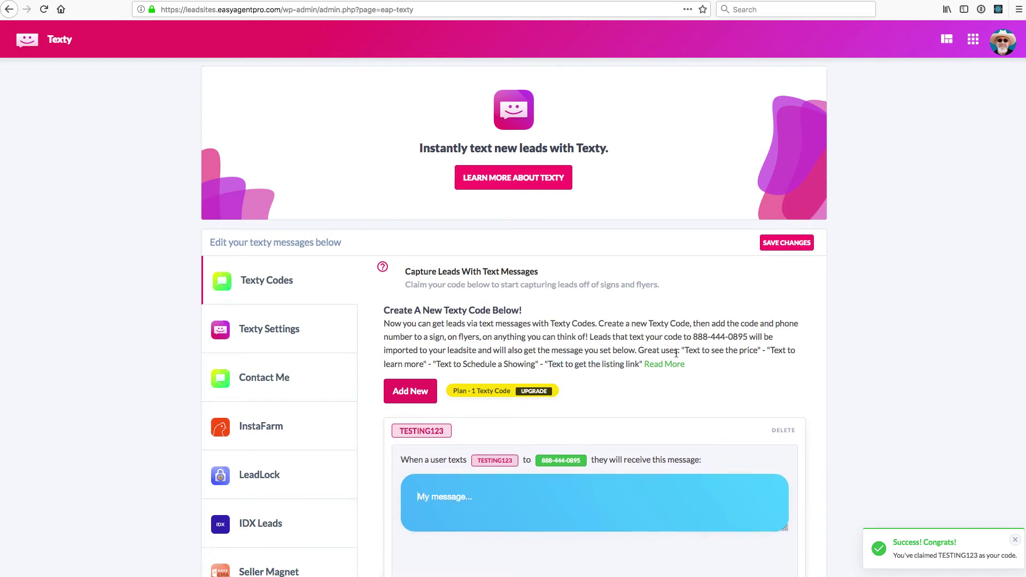
Open the Social Share app from the apps page and view its AutoPost to Social Media queue
click(974, 45)
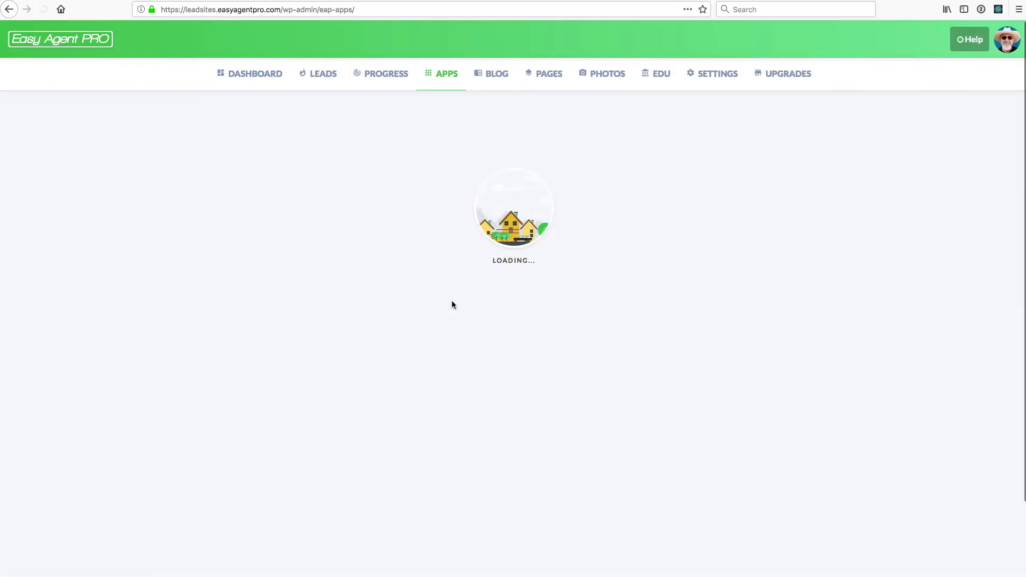
scroll(451, 303, down, 8)
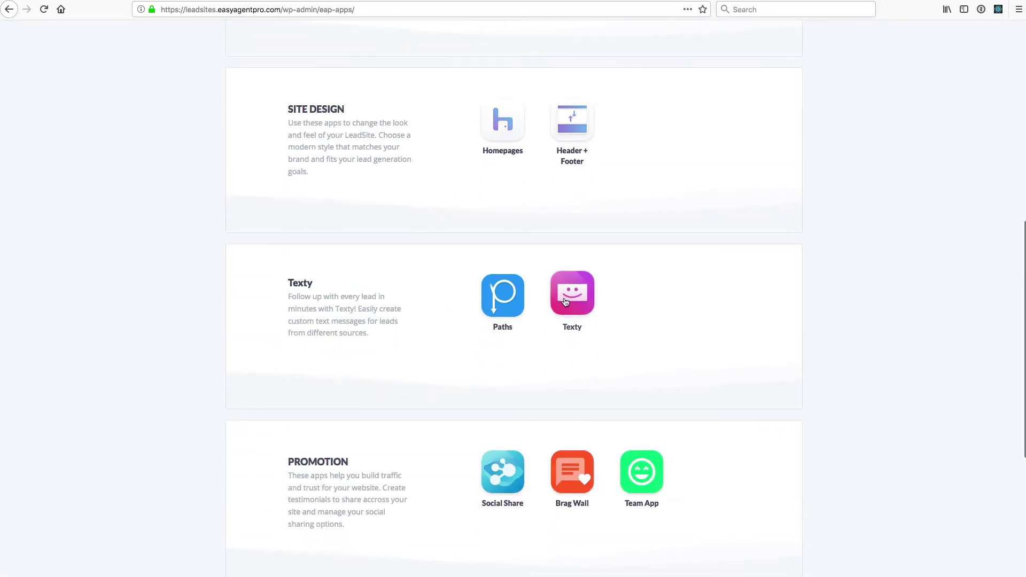
scroll(522, 358, down, 3)
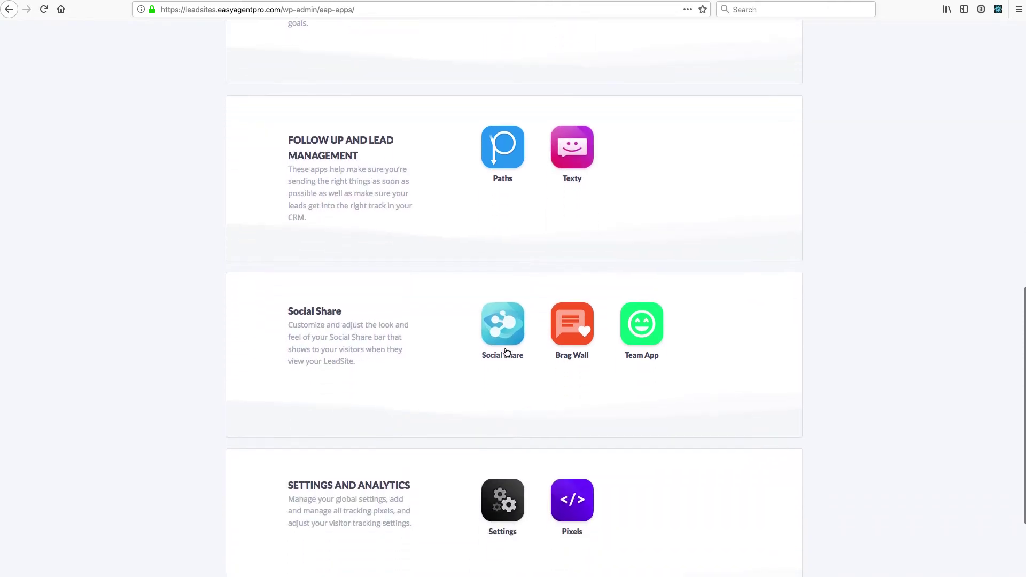
click(481, 318)
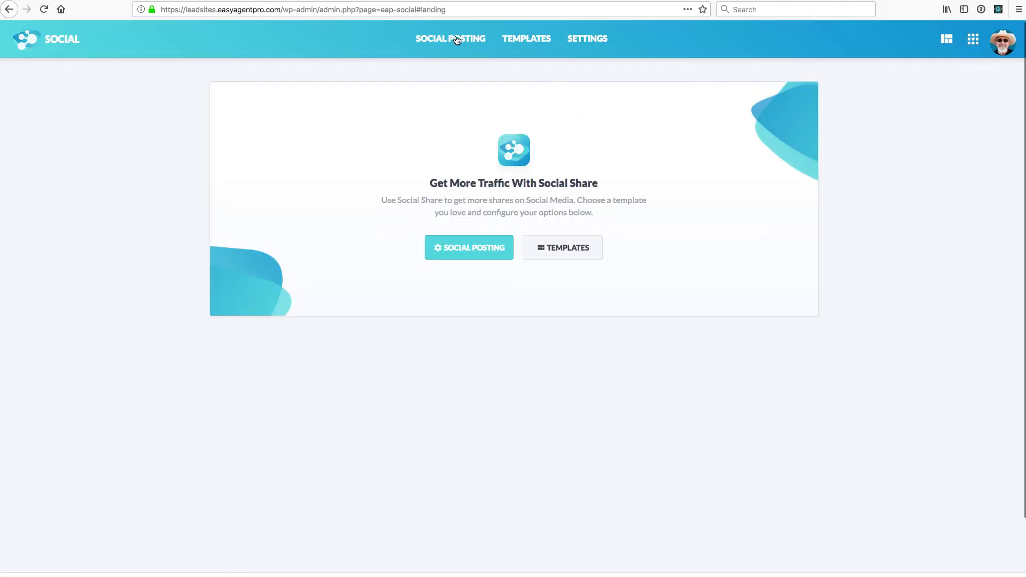
click(457, 40)
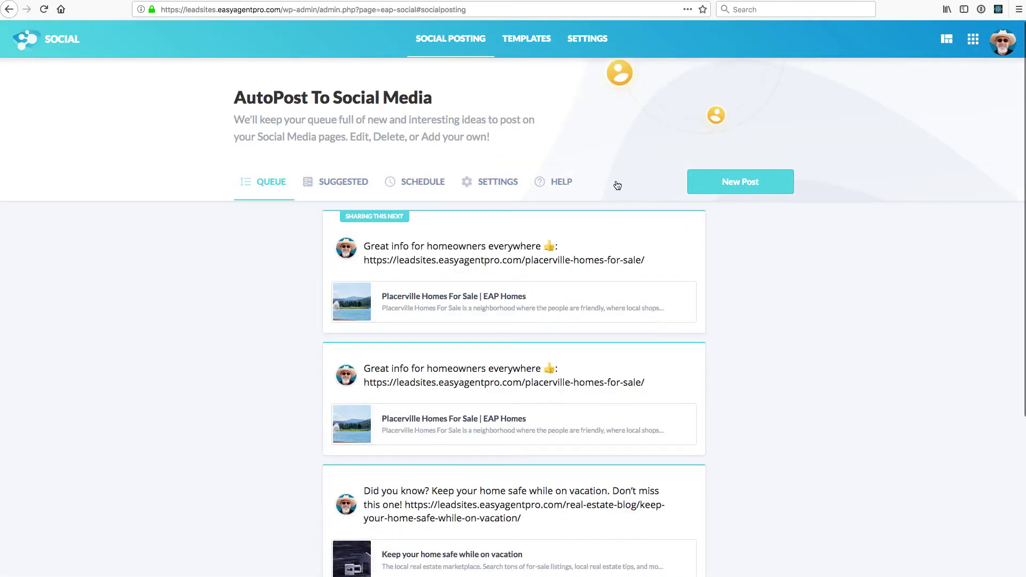
click(972, 50)
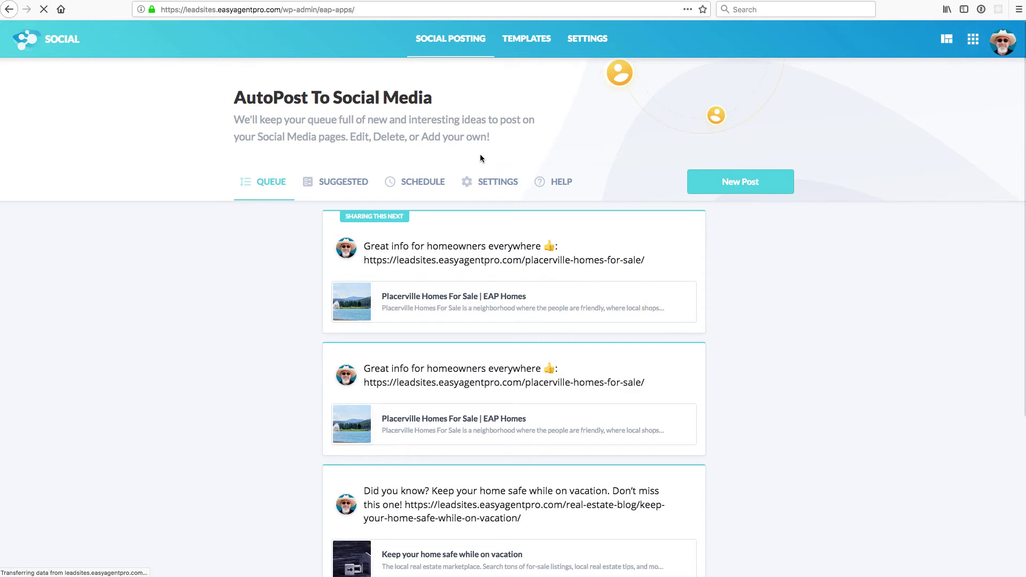
scroll(469, 170, down, 10)
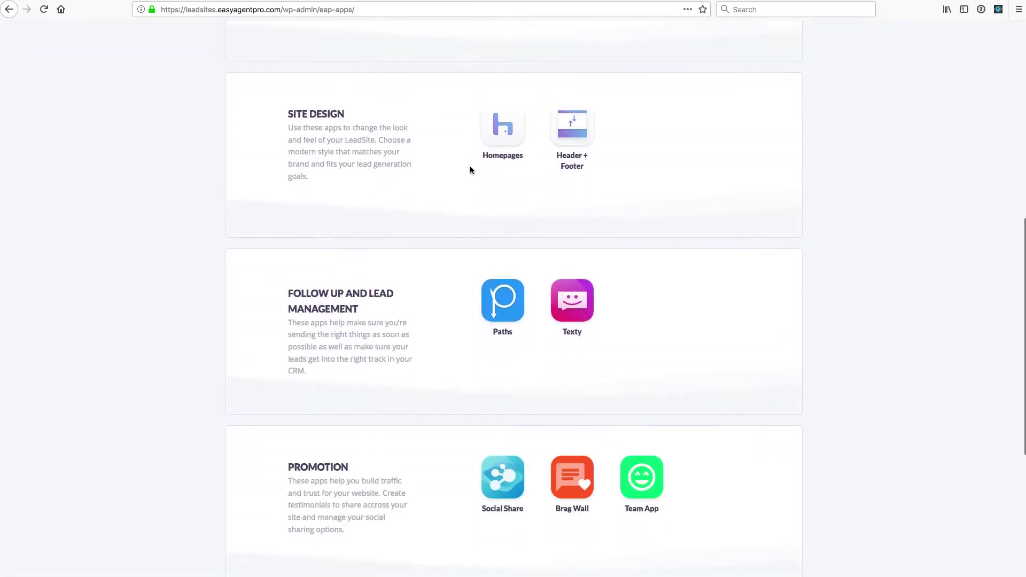
scroll(642, 135, up, 10)
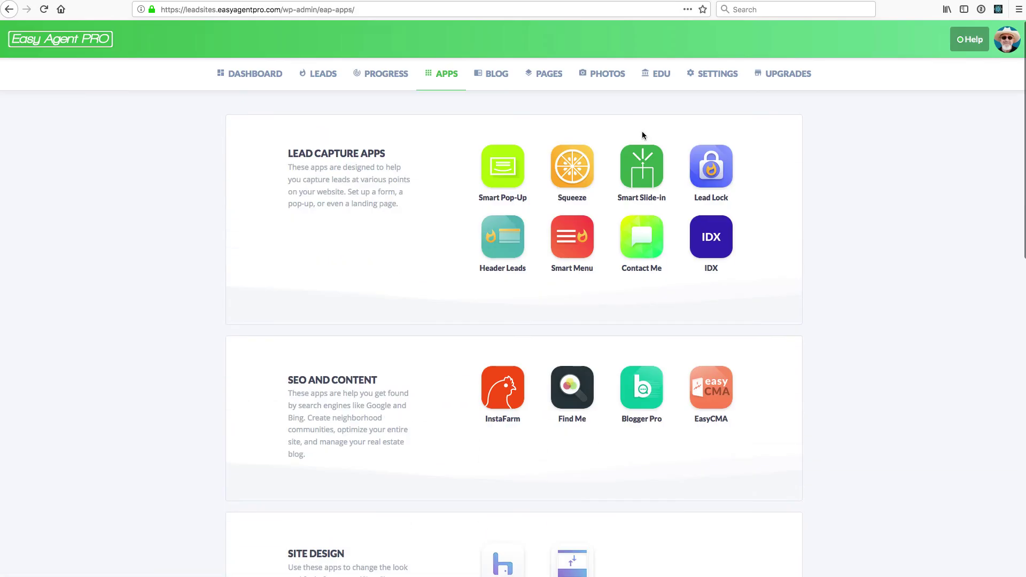
mouse_move(1007, 40)
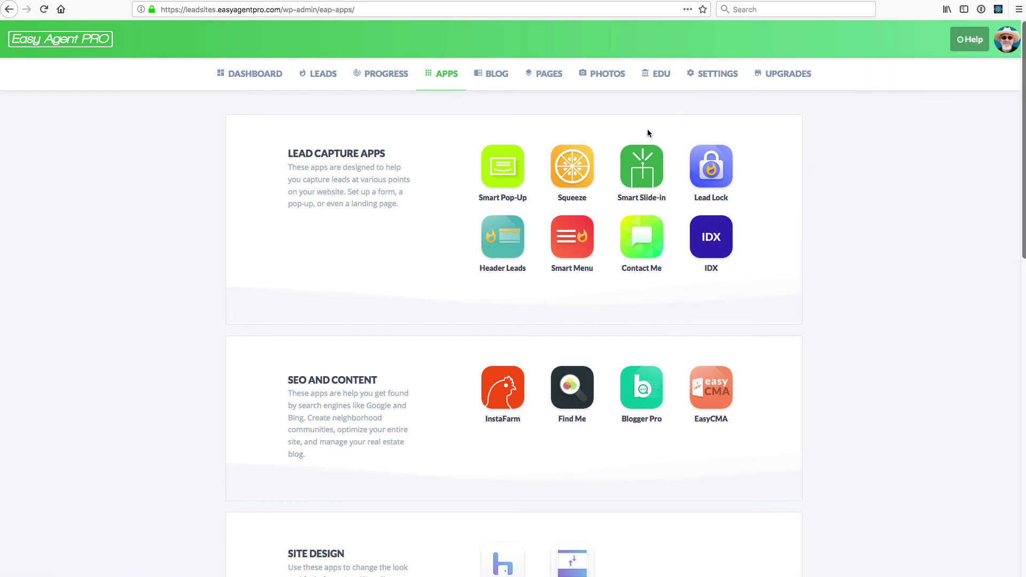
scroll(648, 131, down, 5)
scroll(648, 132, down, 3)
scroll(648, 134, up, 10)
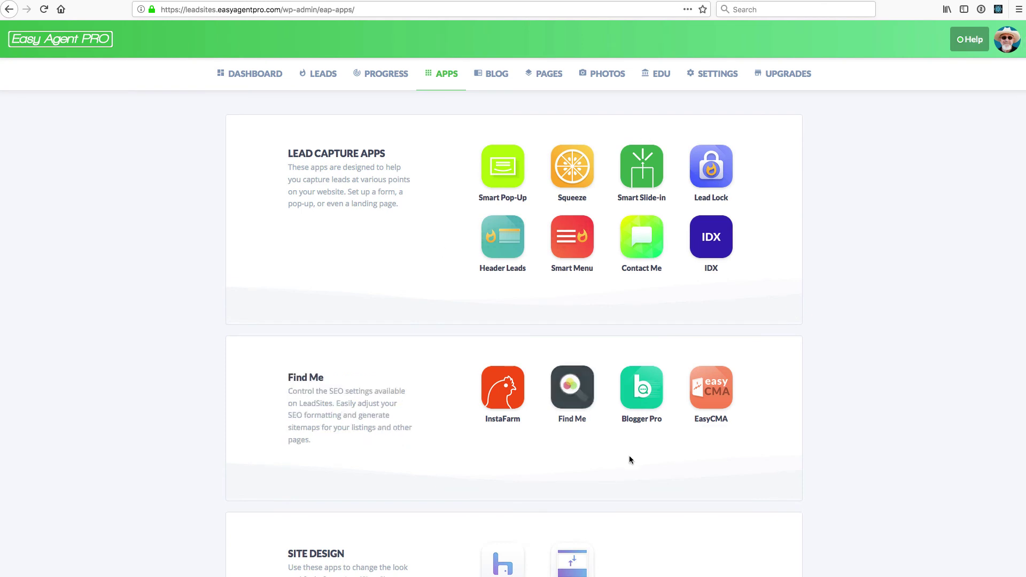
scroll(611, 454, down, 1)
scroll(610, 455, down, 3)
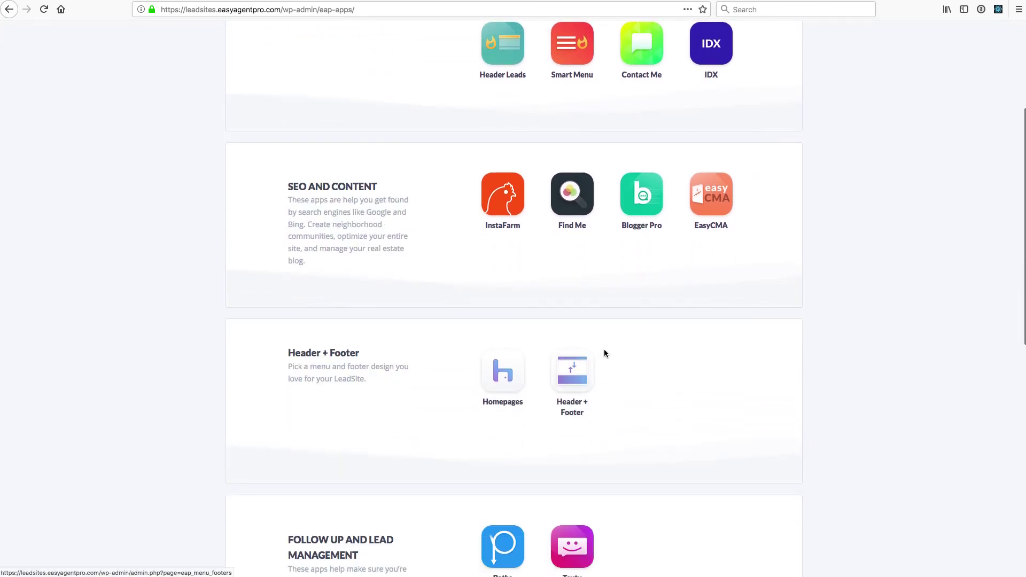
scroll(604, 350, down, 3)
scroll(605, 353, down, 5)
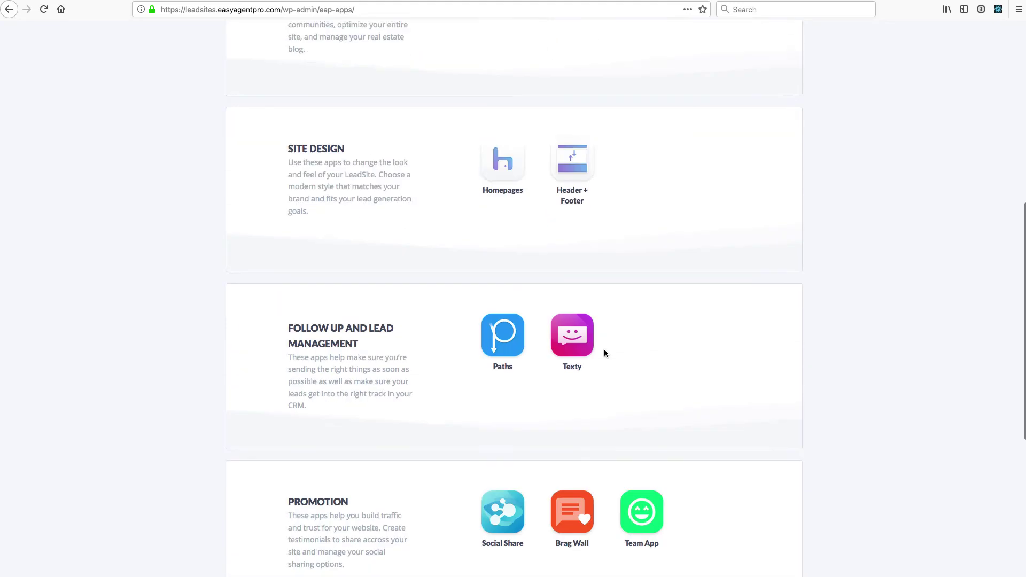
scroll(605, 352, up, 11)
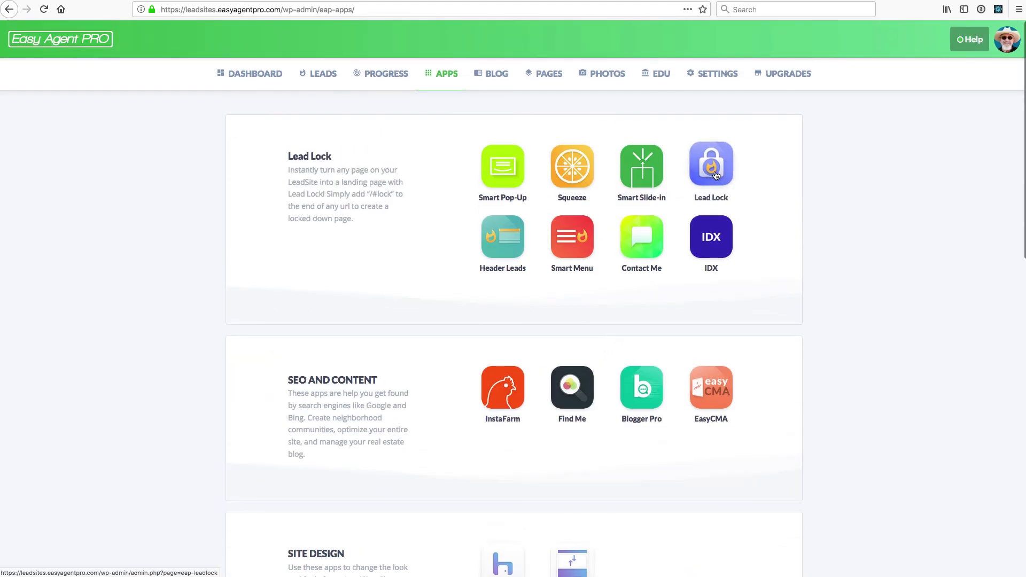
Load the private mortgage insurance myths blog post from its pasted address
click(387, 9)
text(https://leadsites.easyagentpro.com/real-estate-blog/busting-the-3-biggest-private-mortgage-insurance-myths-2/)
key(Return)
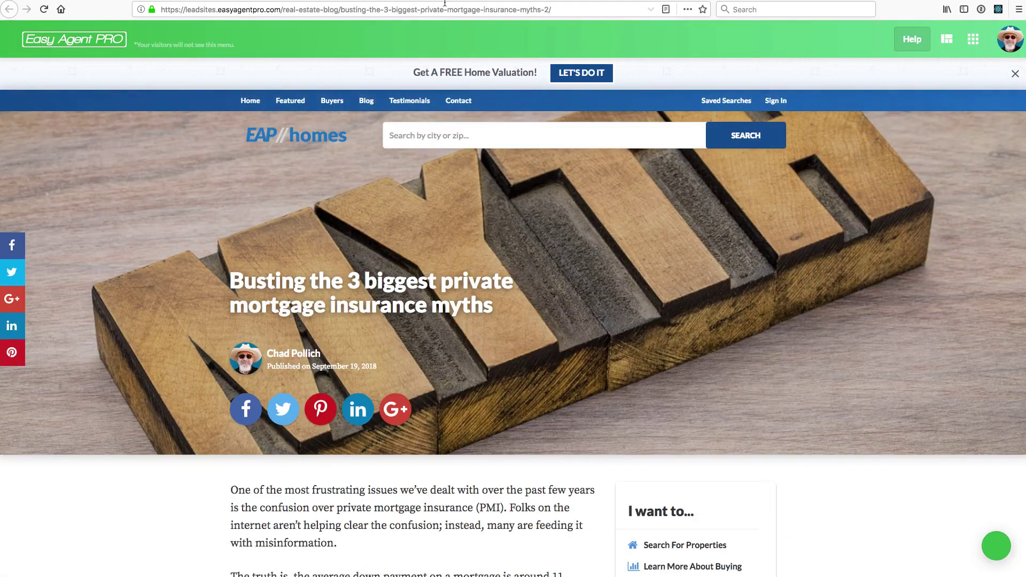
Append #lock to the post's URL and reload so the sign-in lock appears
click(619, 15)
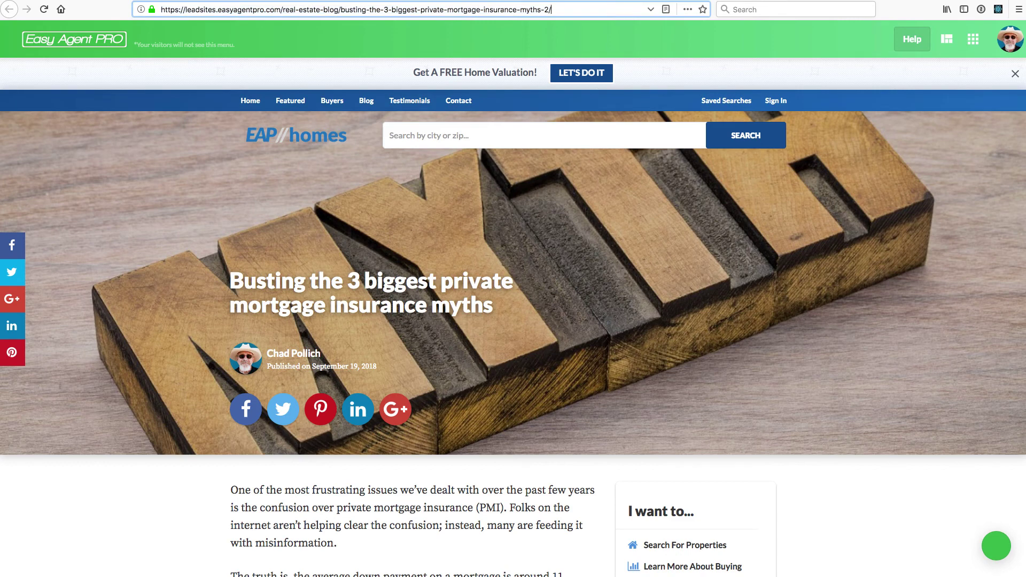
text(#lock)
key(Return)
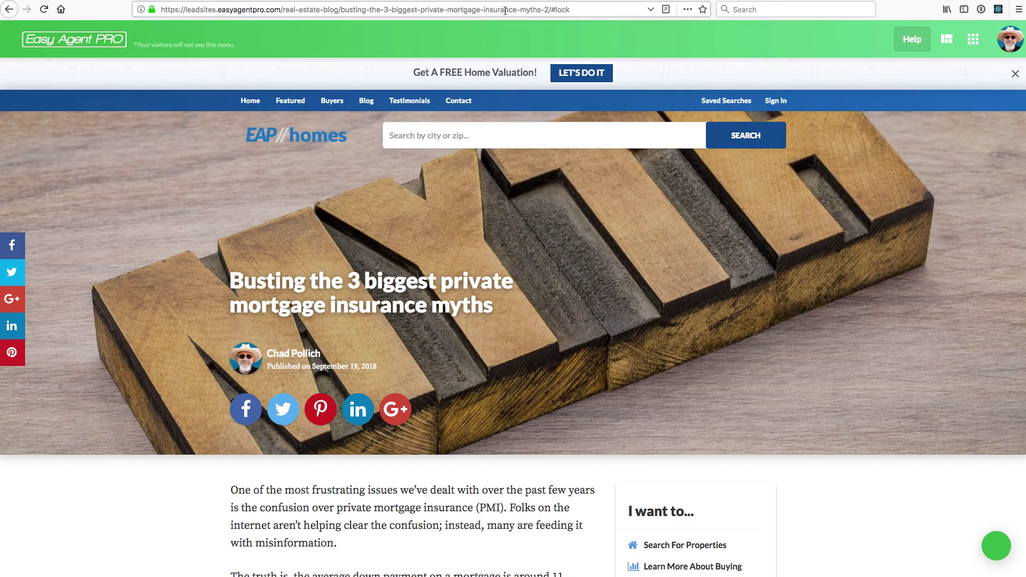
click(441, 7)
click(220, 3)
click(44, 9)
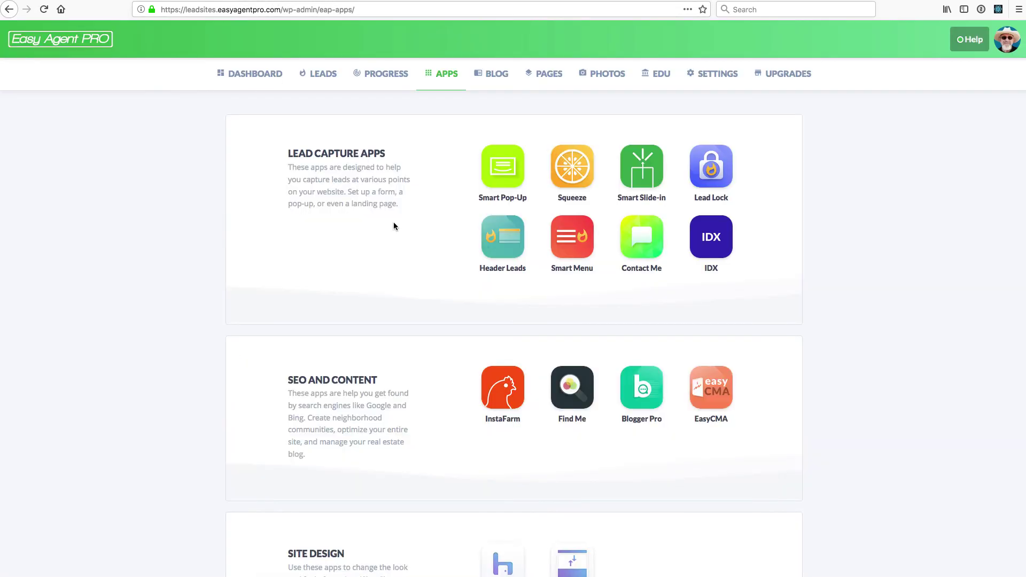
Scroll through the Apps page, then open the PROGRESS report showing 58% weekly progress
scroll(394, 222, down, 4)
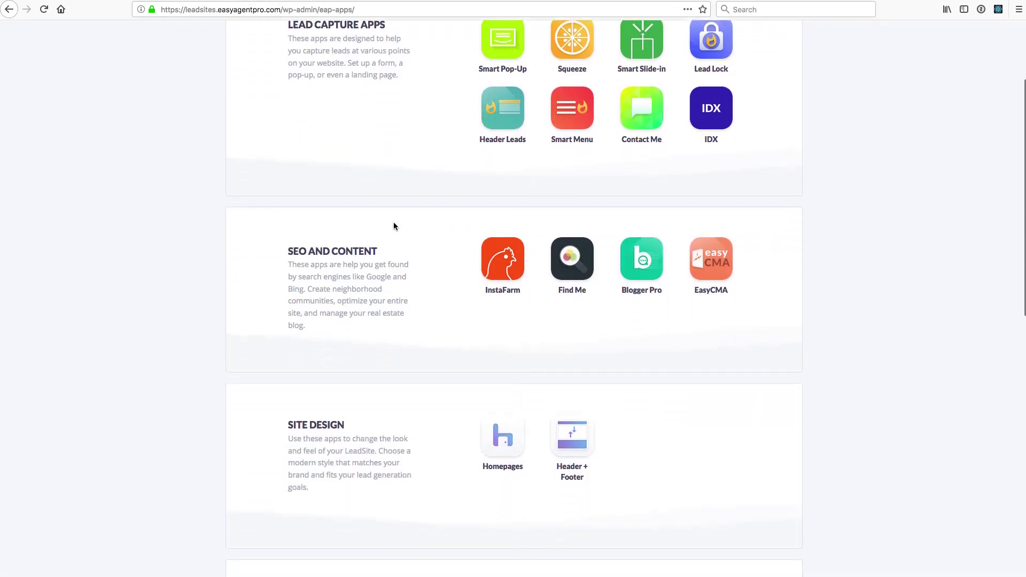
scroll(394, 223, down, 3)
scroll(394, 223, up, 7)
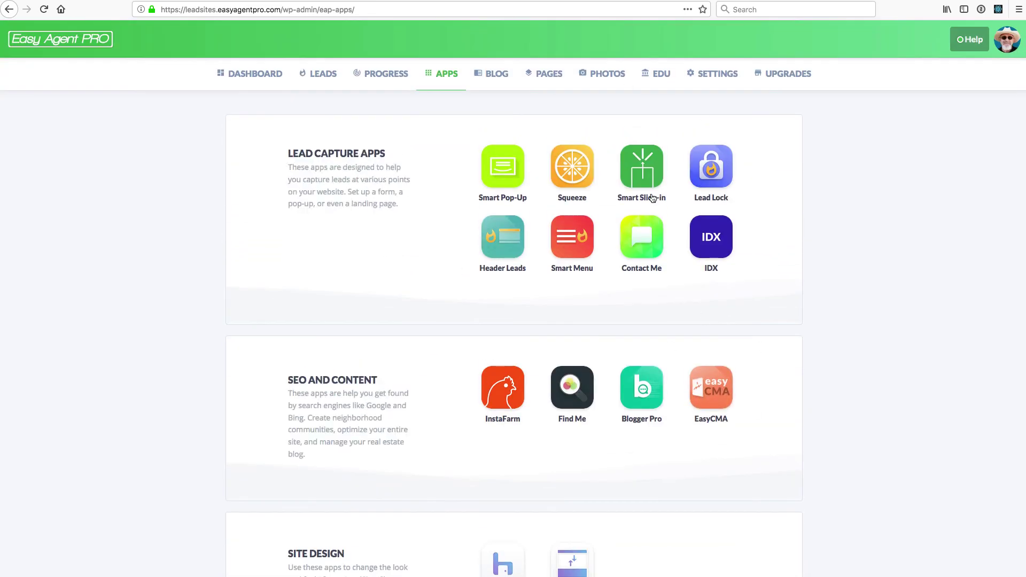
scroll(508, 155, down, 6)
scroll(507, 158, down, 6)
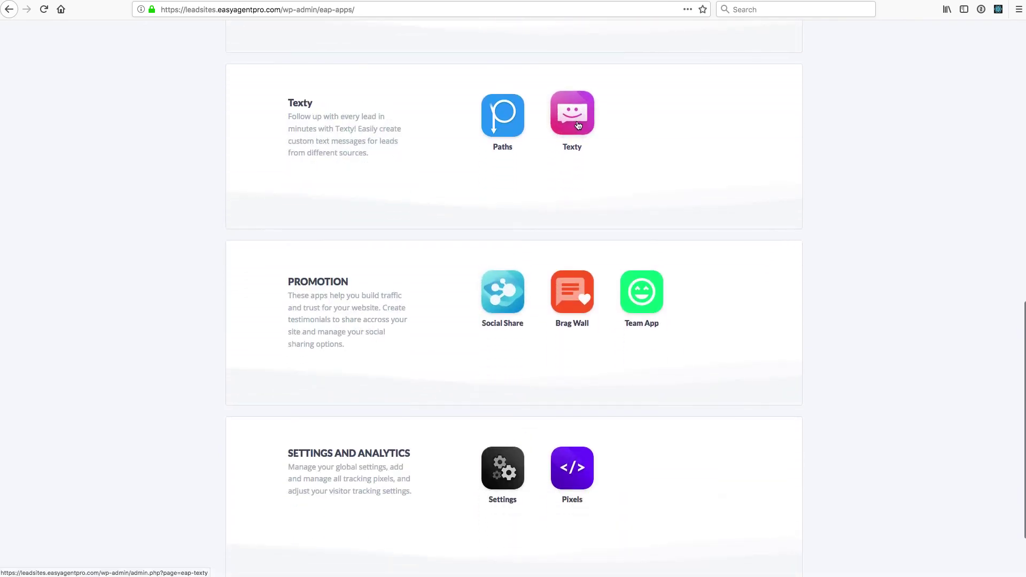
scroll(566, 133, up, 8)
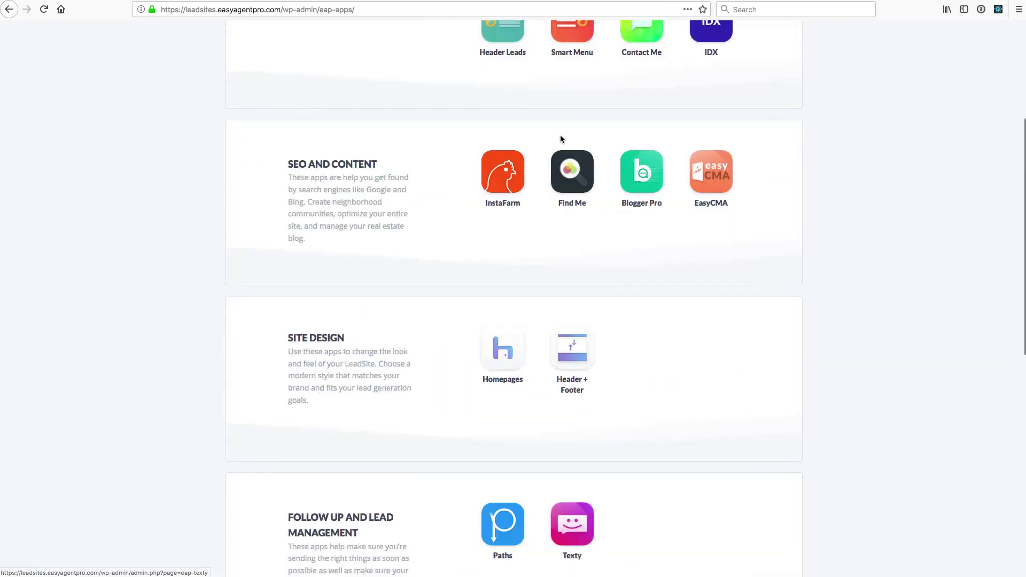
scroll(561, 139, up, 3)
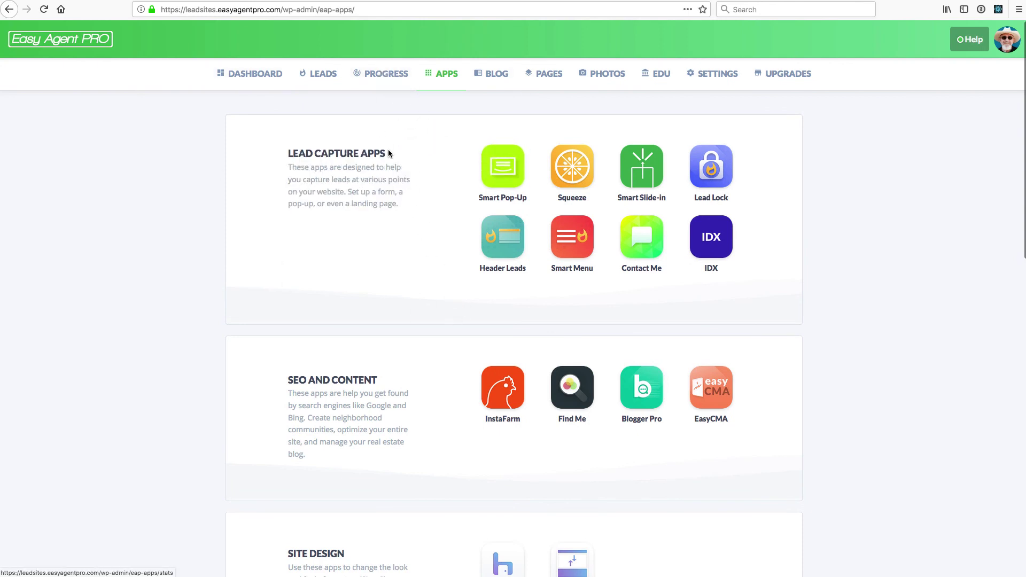
click(383, 76)
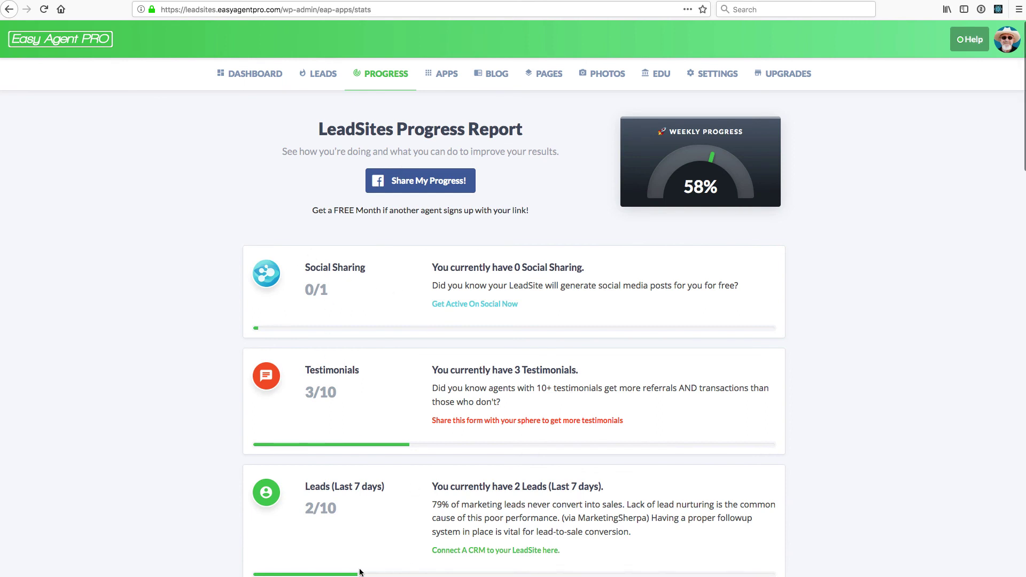
Return to the apps page and start a Send Us A Message chat with support
click(443, 70)
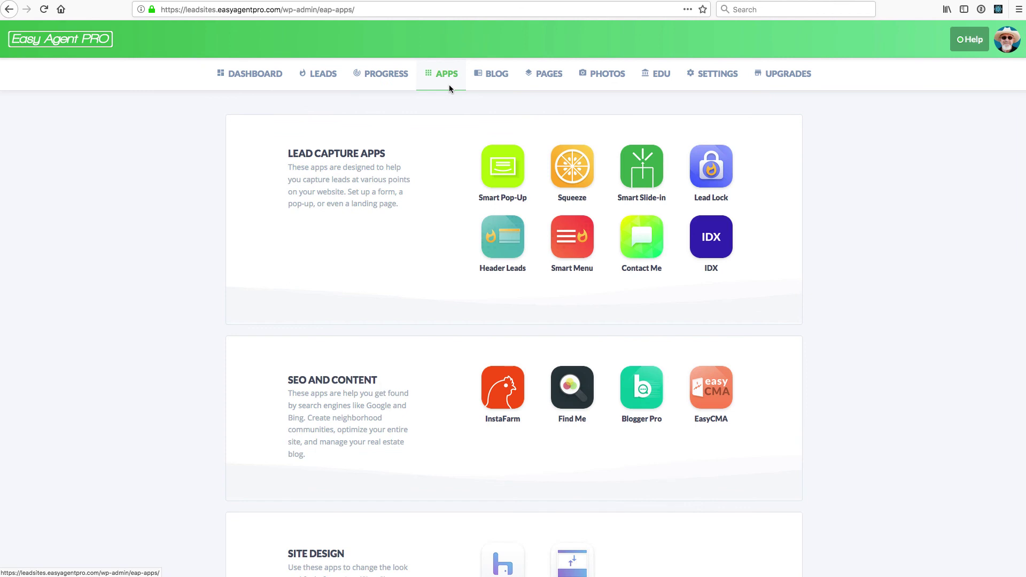
click(970, 39)
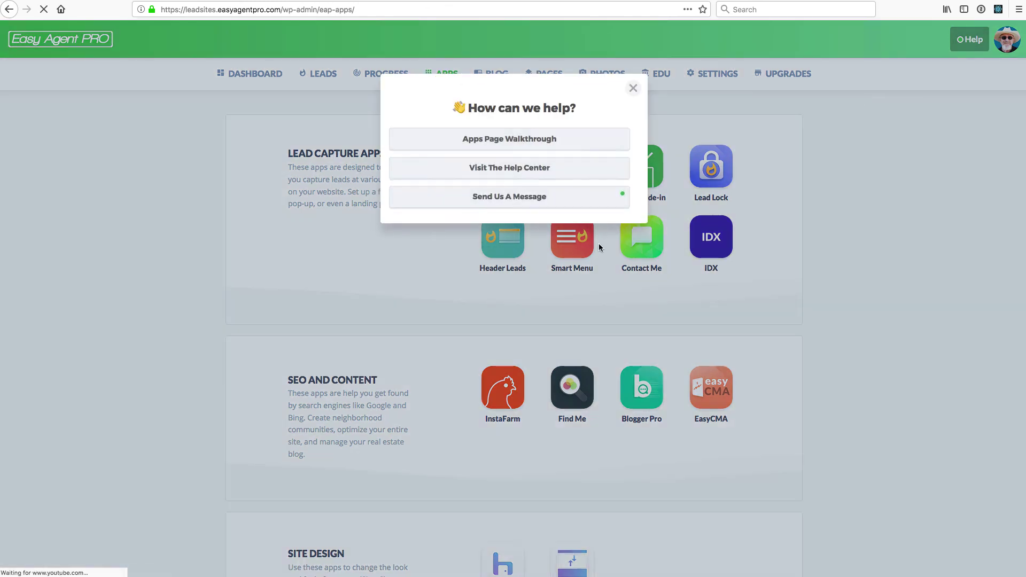
click(528, 199)
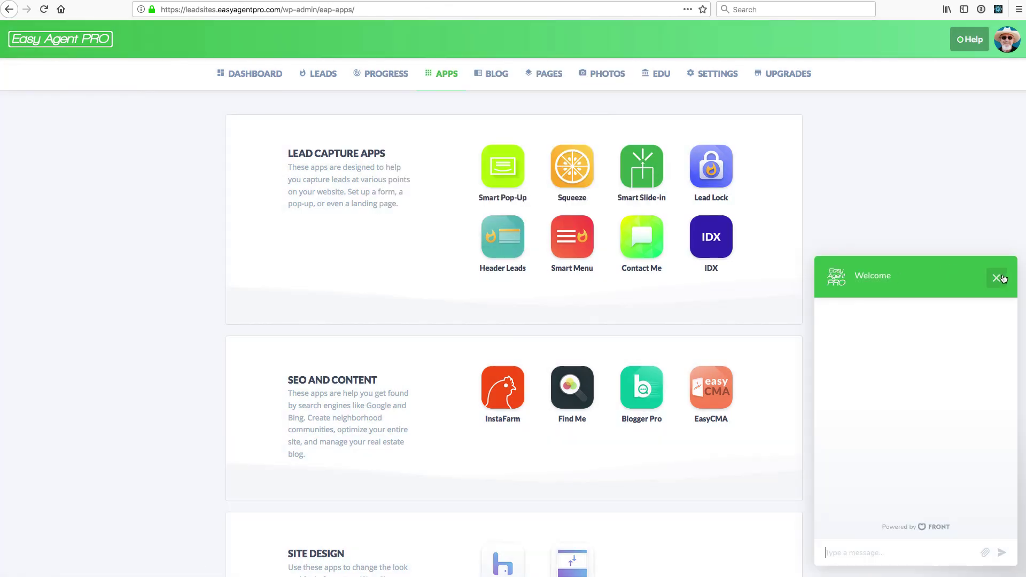